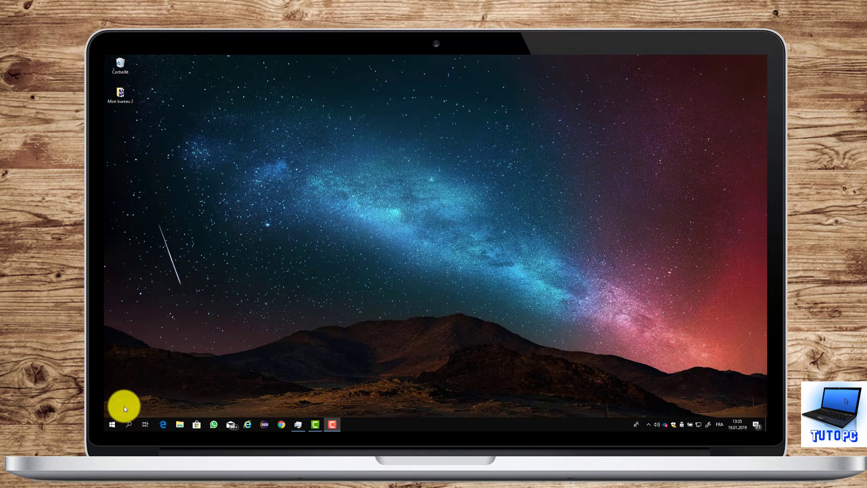
Open the Task Manager and show the list of startup programs (Démarrage).
right_click(112, 427)
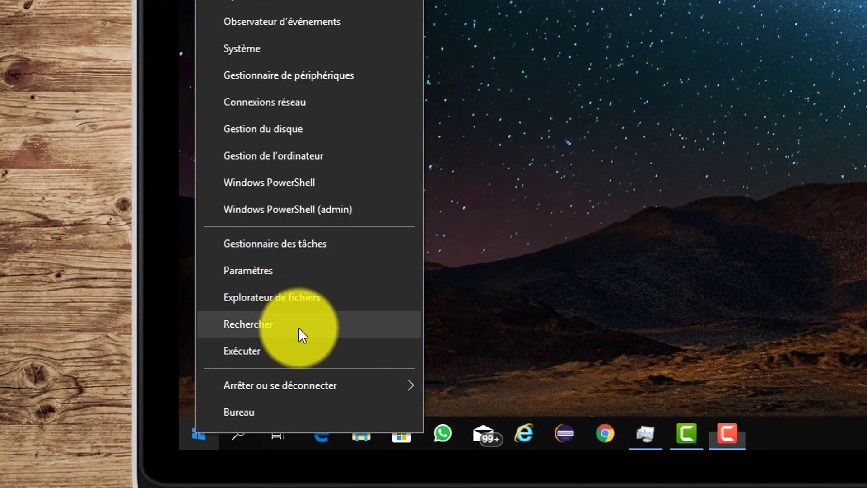
click(321, 248)
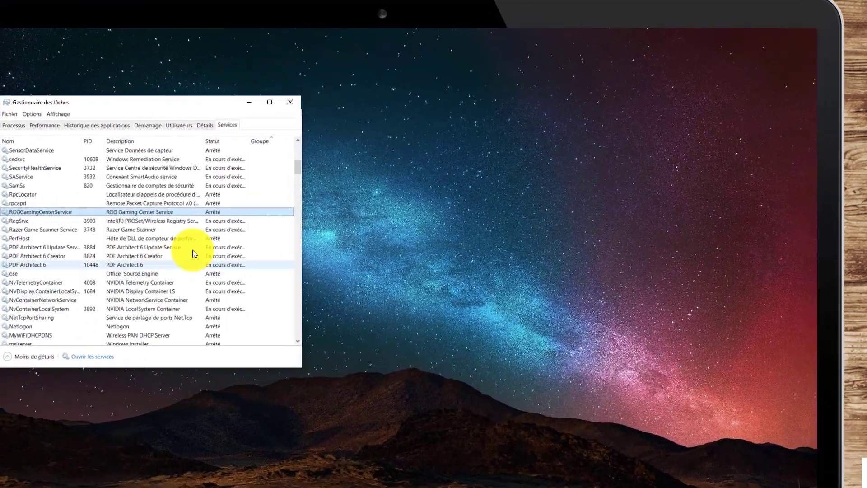
click(149, 125)
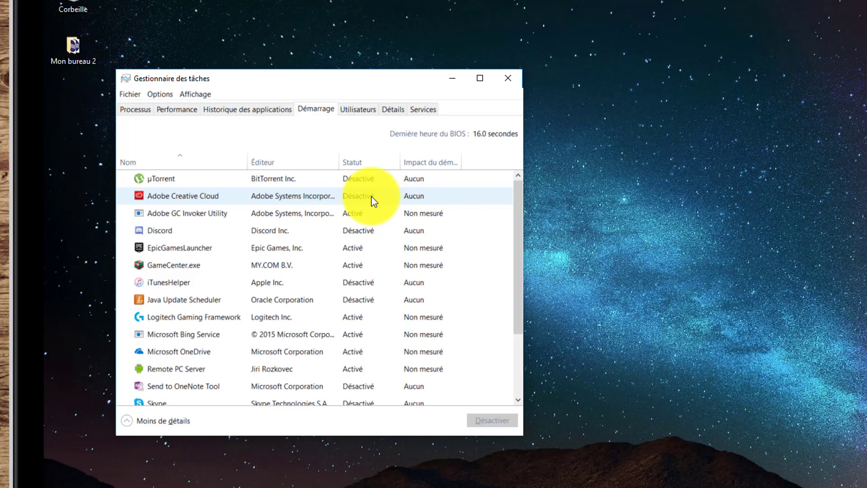
Disable Remote PC Server in the list of programs that launch at startup.
scroll(373, 208, down, 2)
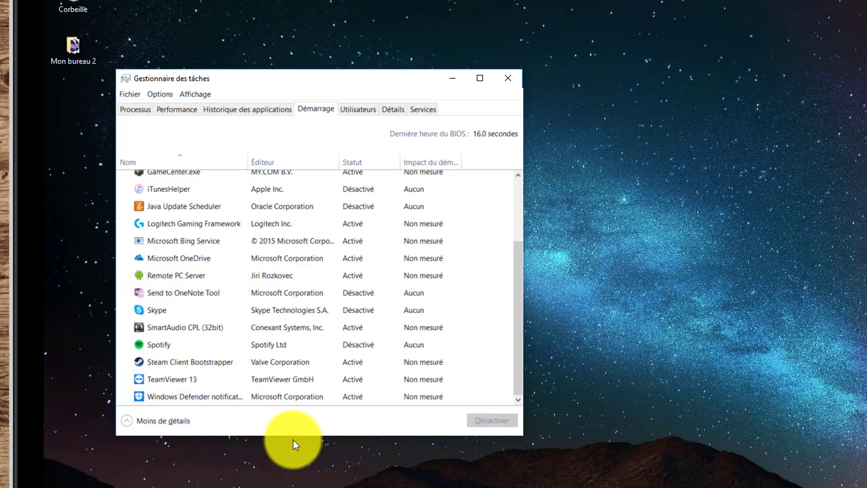
click(289, 398)
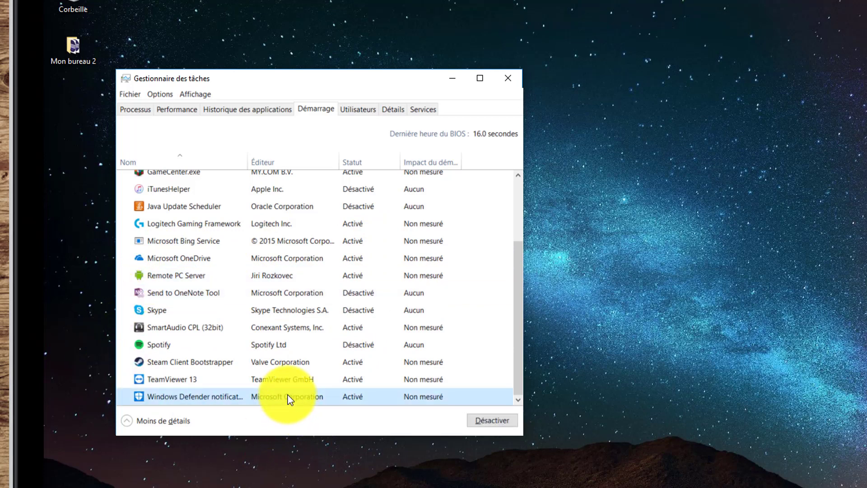
click(299, 376)
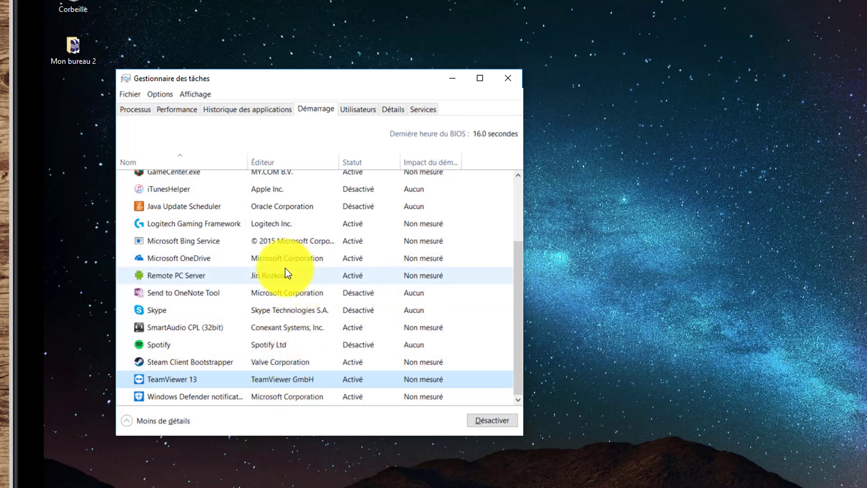
click(271, 278)
right_click(270, 274)
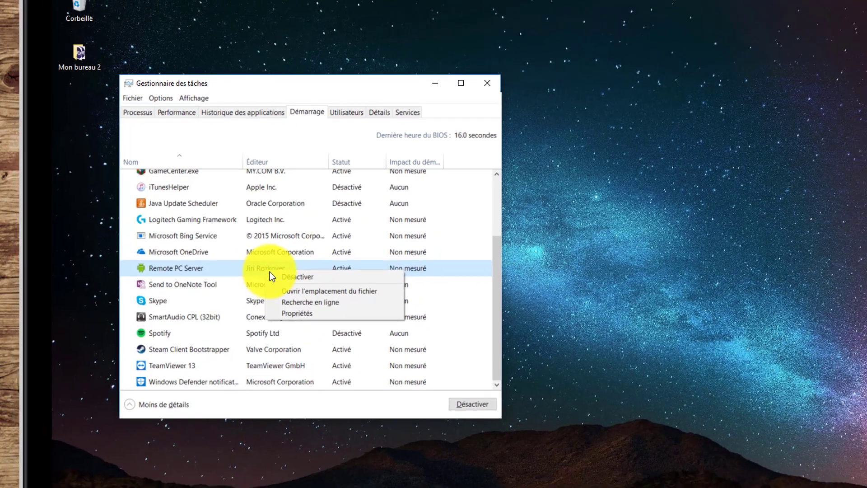
click(289, 276)
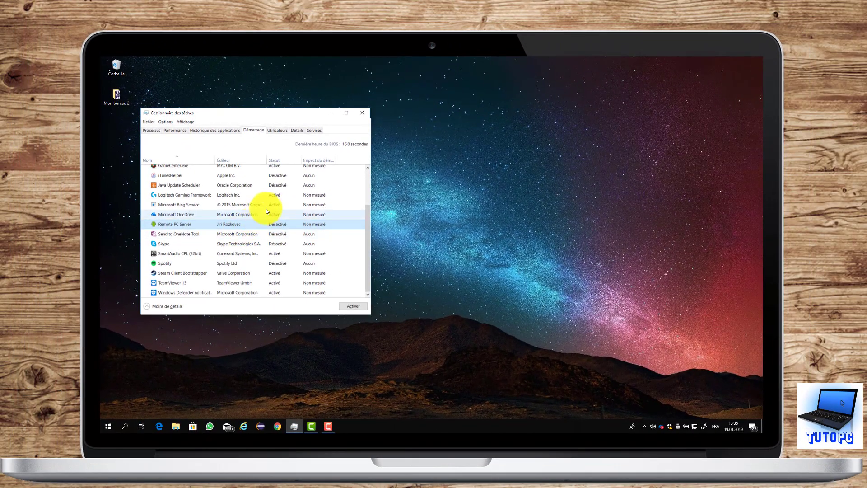
scroll(235, 214, up, 2)
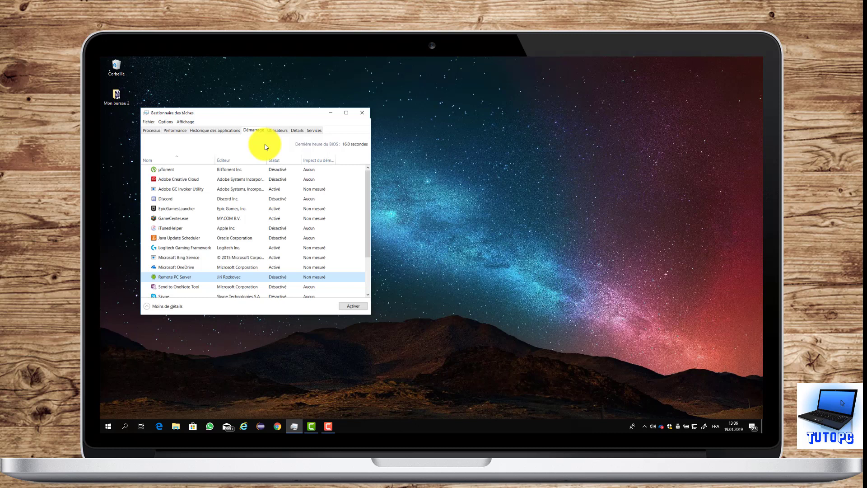
Open the Windows Services console by running services.msc.
key(super+r)
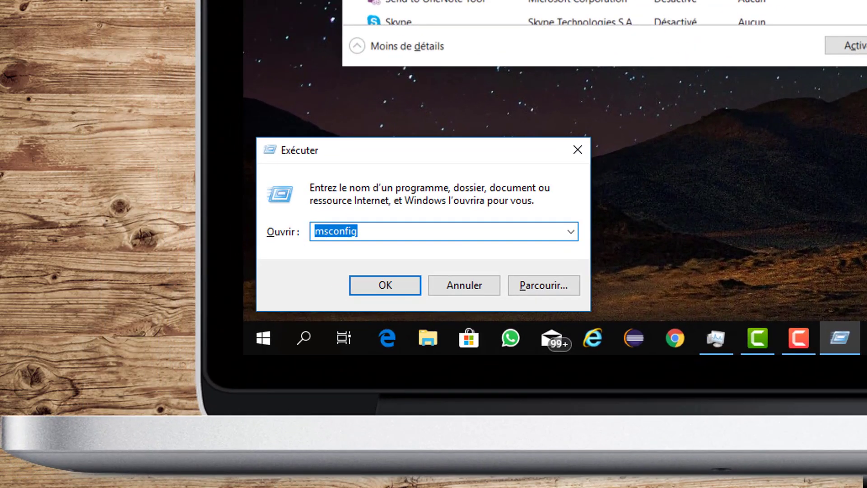
text(services)
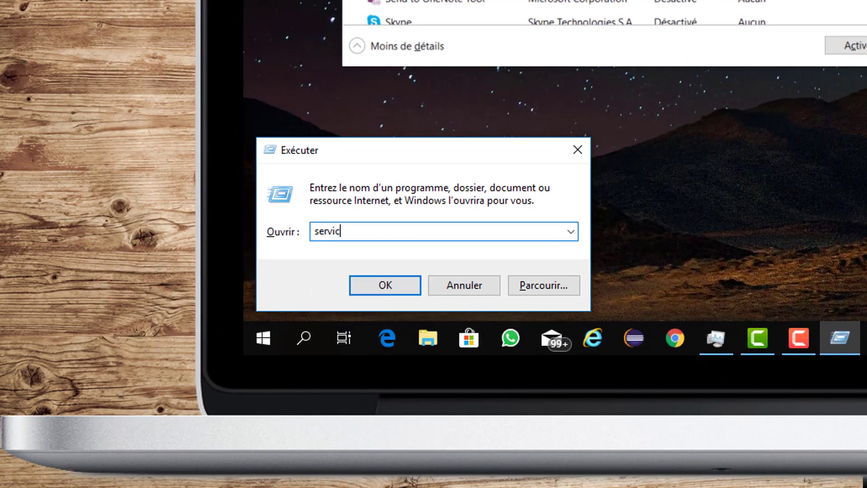
text(.msc)
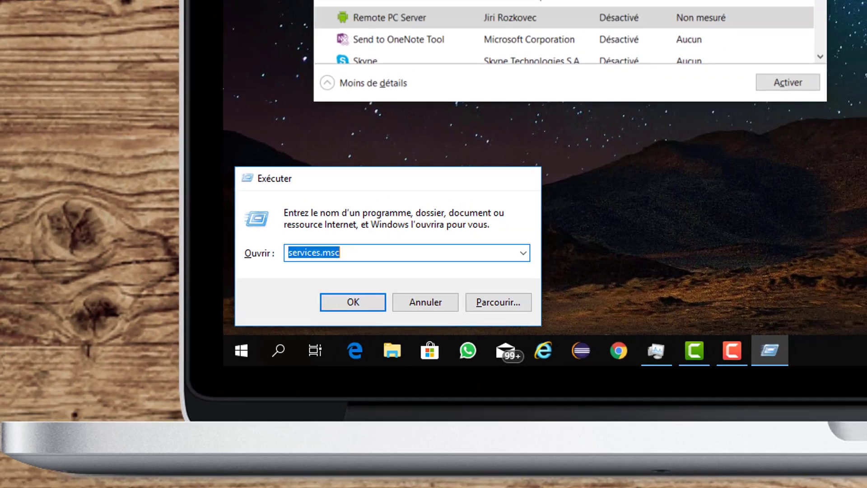
key(Return)
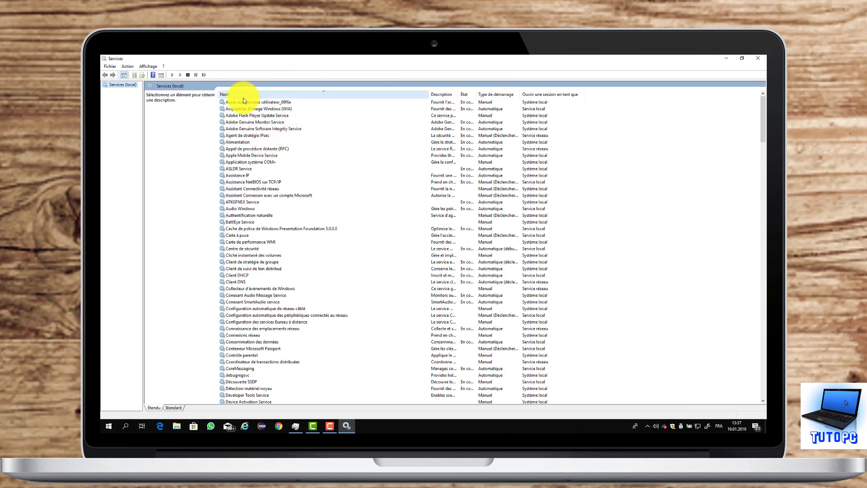
Find the Superfetch service in the services list and open its properties.
scroll(260, 181, down, 20)
scroll(260, 190, down, 20)
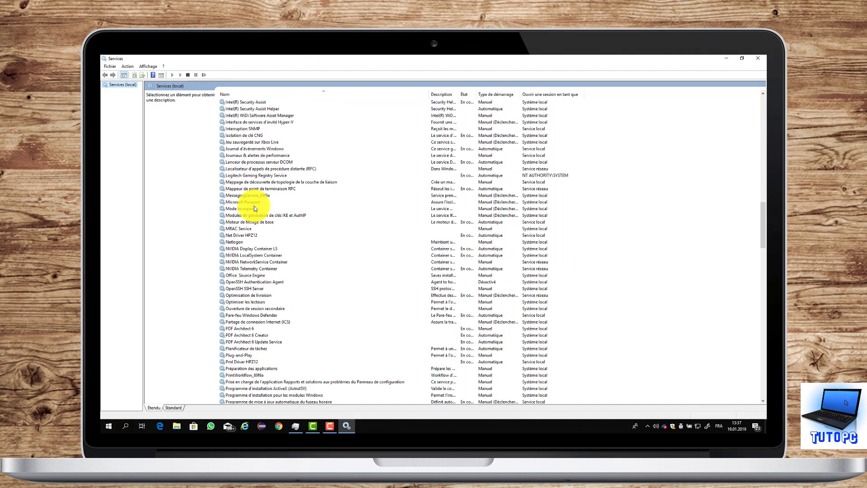
scroll(253, 244, down, 20)
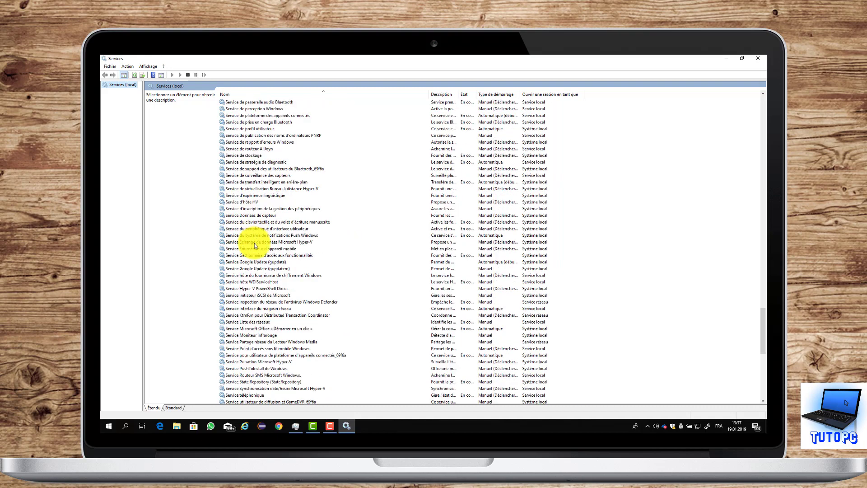
scroll(242, 172, up, 10)
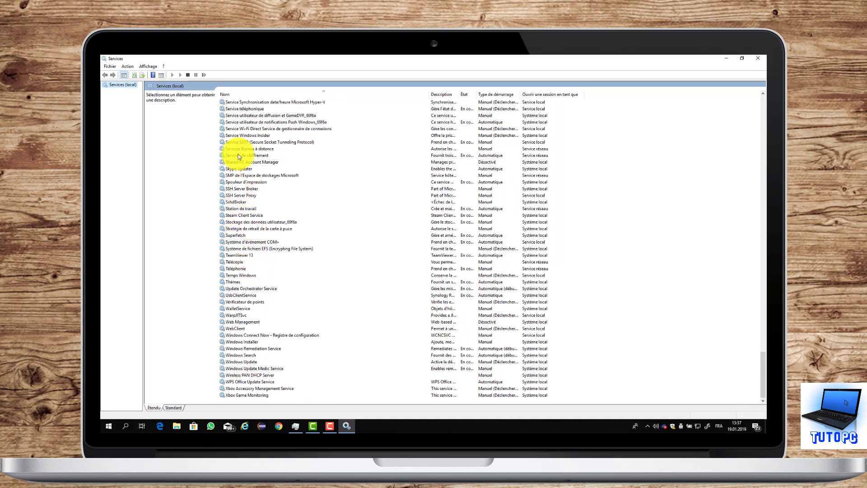
scroll(239, 155, down, 15)
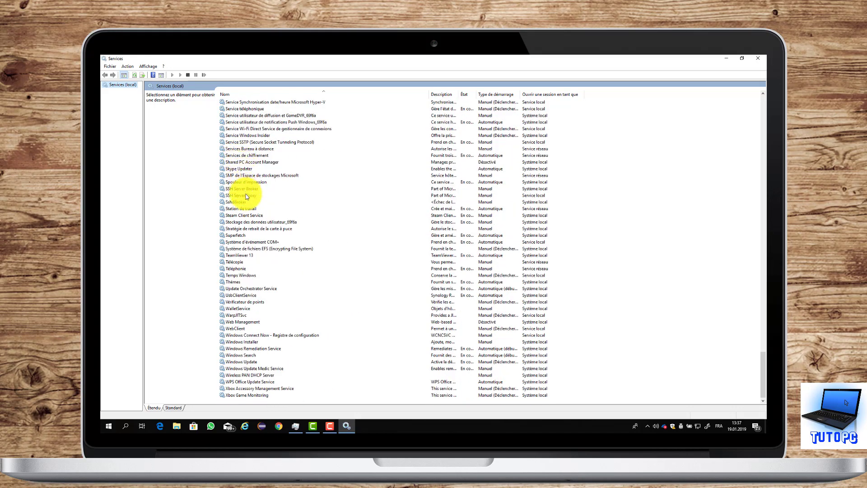
click(238, 235)
right_click(238, 237)
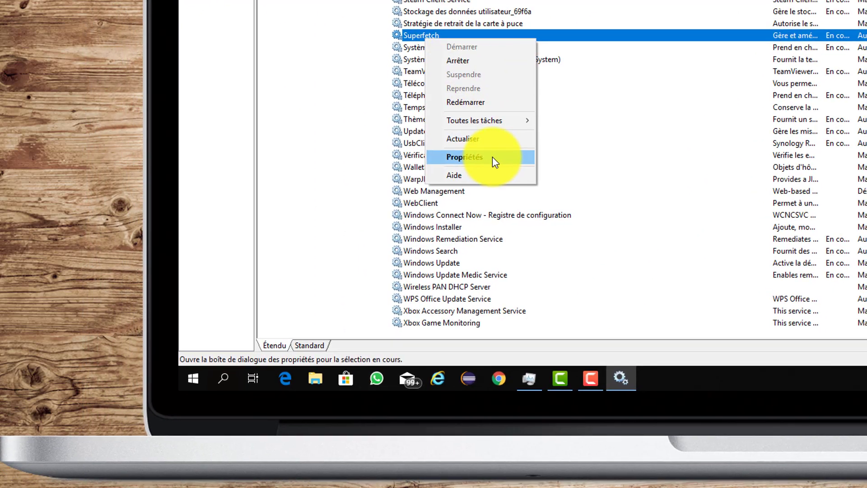
click(493, 155)
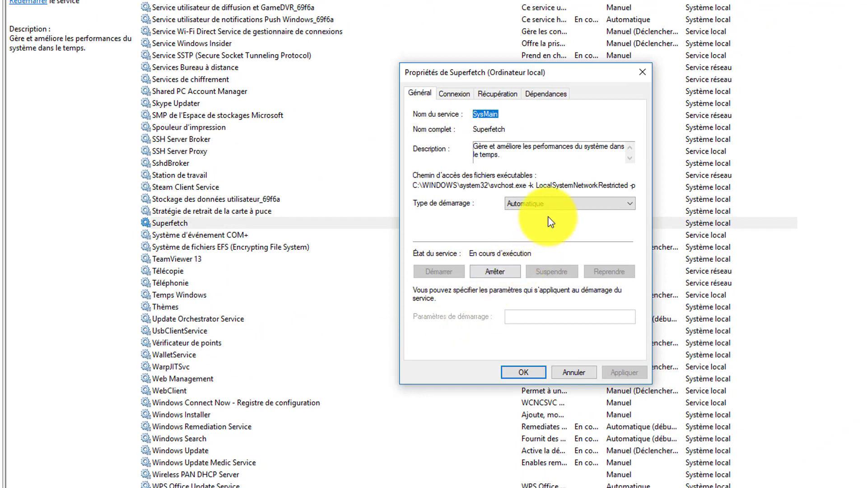
Review the startup types available for Superfetch, including the disabled option, and close its properties while keeping Automatique.
click(549, 207)
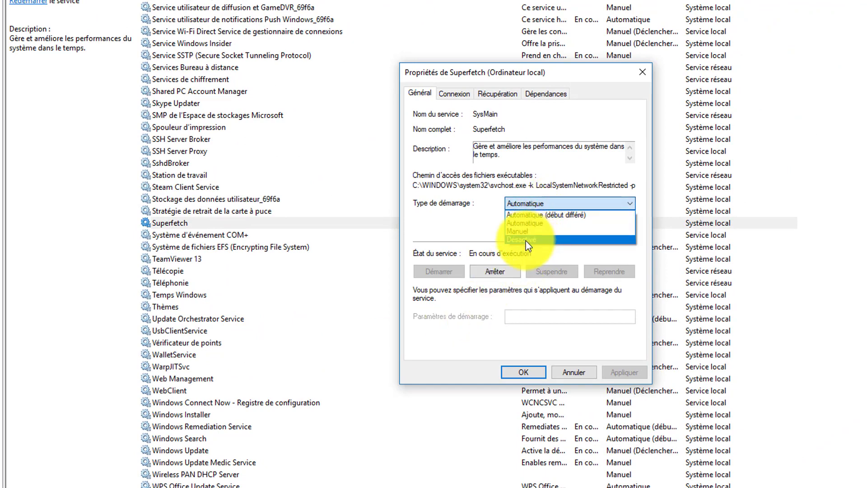
click(521, 374)
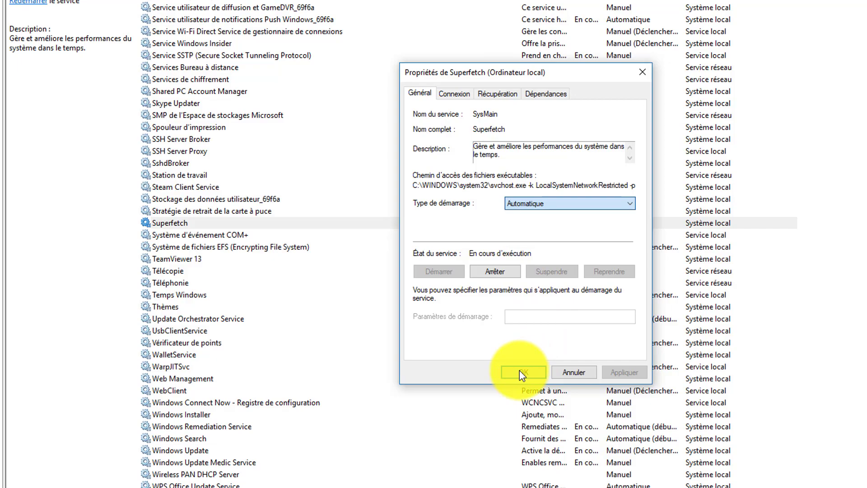
click(522, 374)
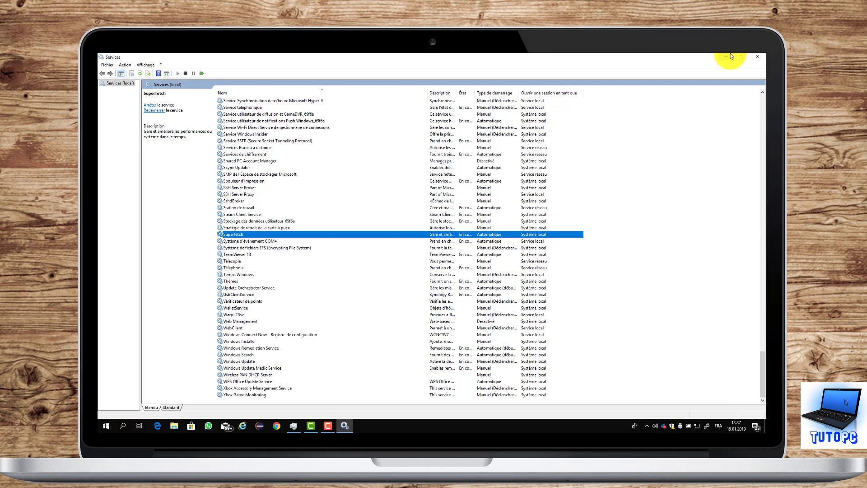
Open the Control Panel and show the list of installed programs that can be uninstalled.
key(super)
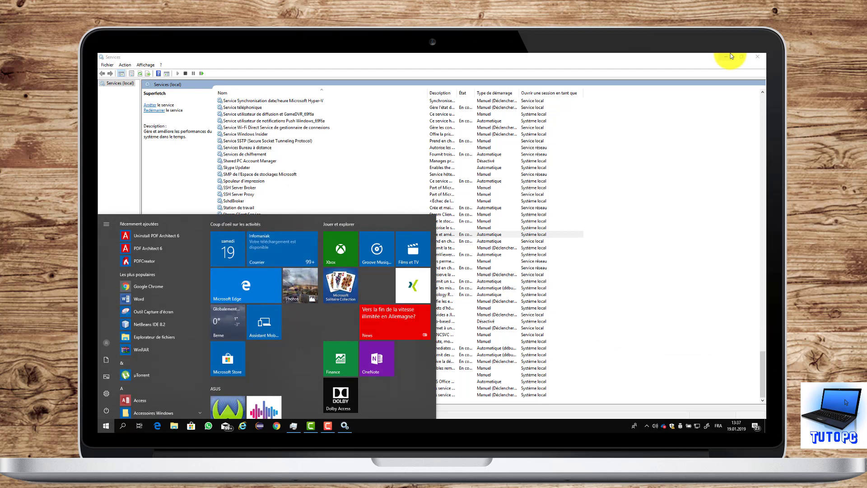
text(co)
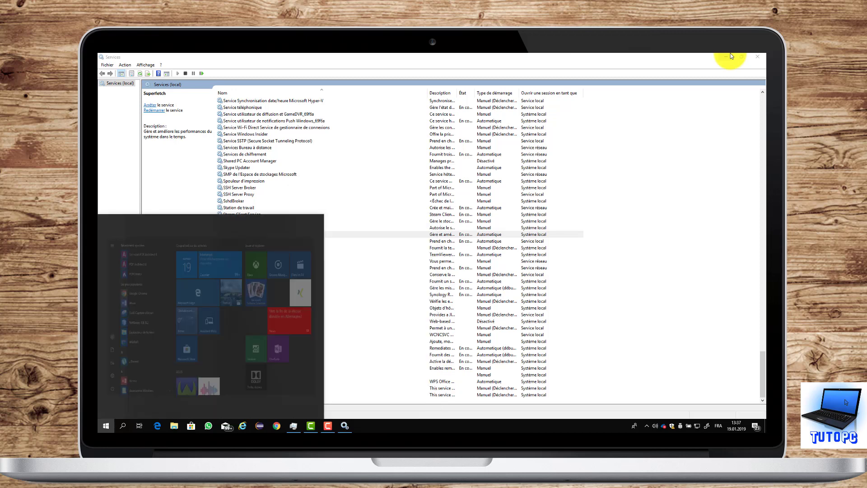
key(Return)
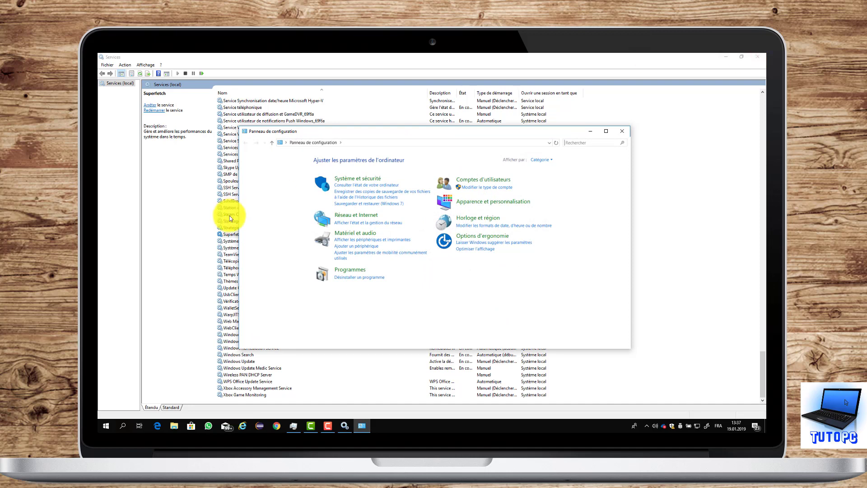
click(378, 278)
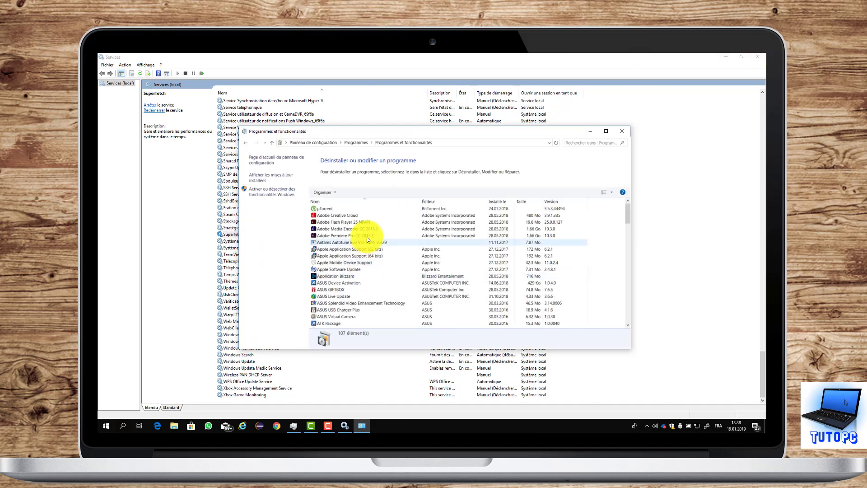
Look through the installed programs, check the uninstall option for Tux Typing without running it, and close the window.
scroll(338, 222, down, 20)
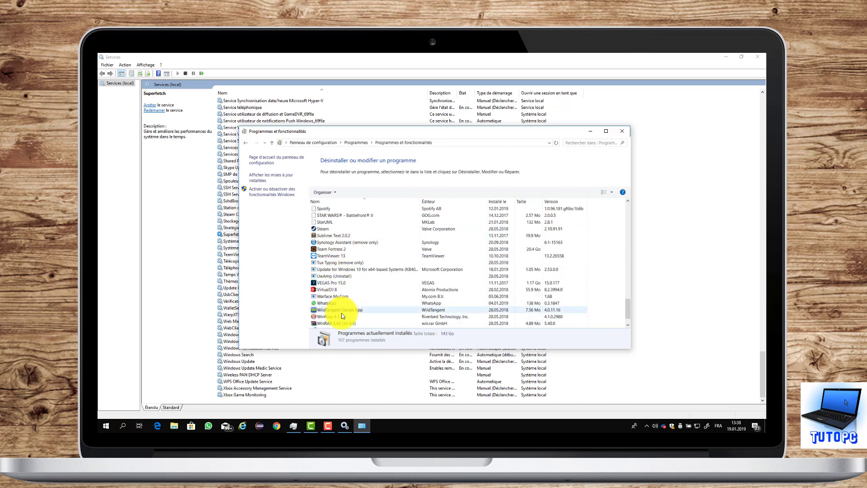
scroll(343, 293, up, 3)
scroll(344, 305, down, 3)
scroll(342, 305, up, 1)
scroll(343, 319, down, 1)
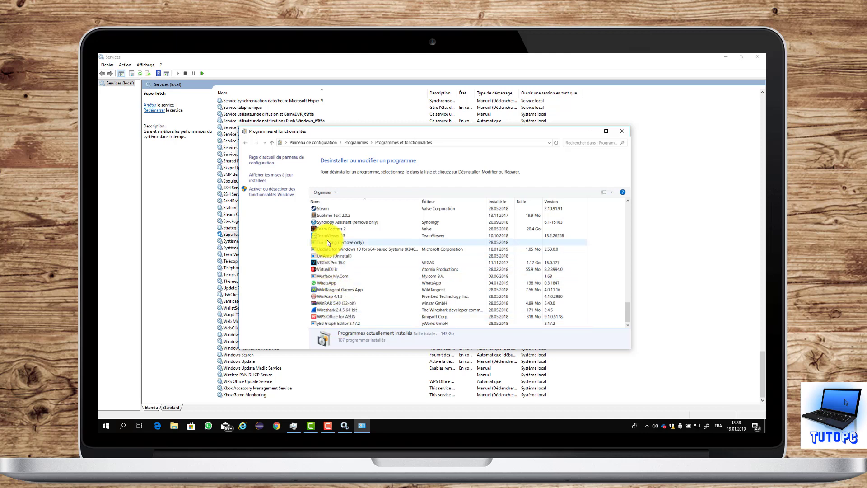
right_click(340, 243)
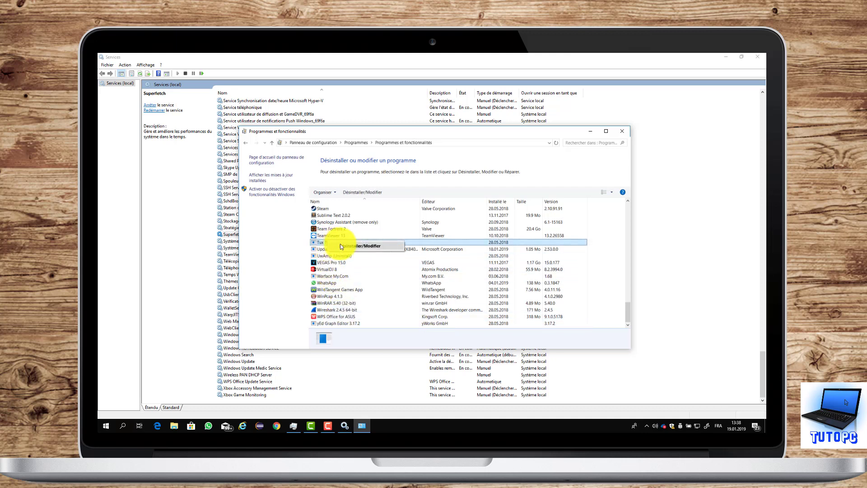
click(622, 131)
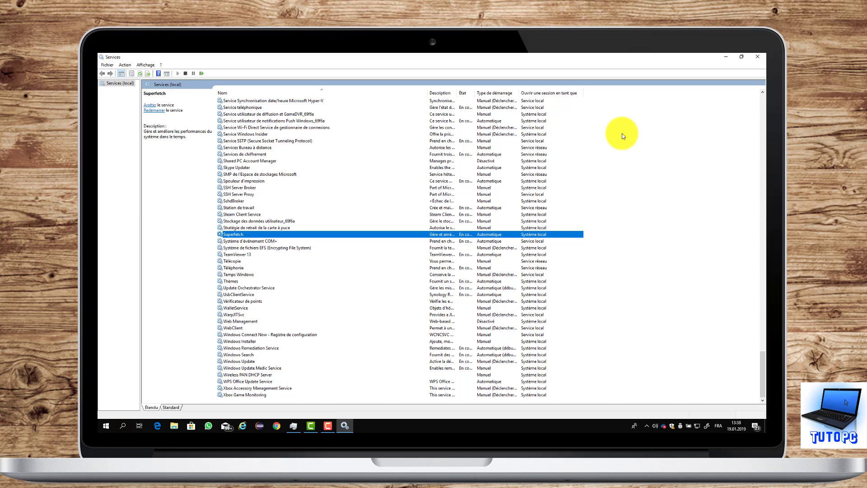
Open System Configuration by running msconfig and bring up the advanced boot options for Windows 10.
key(super+r)
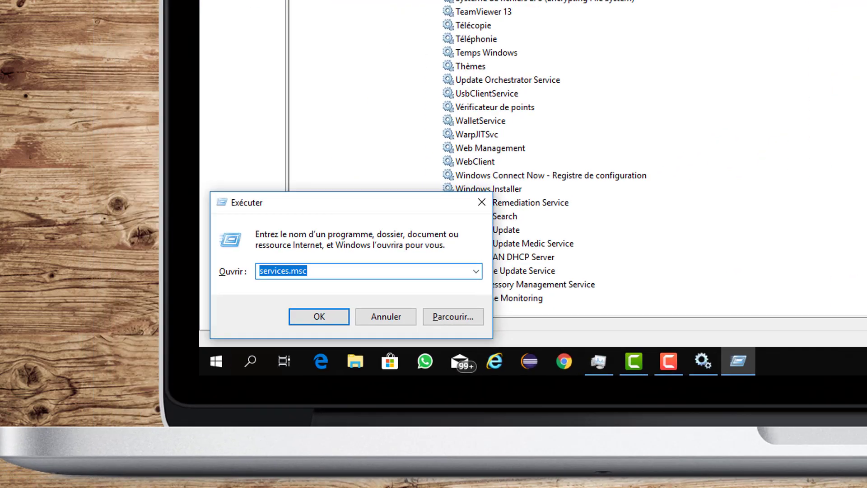
text(ms)
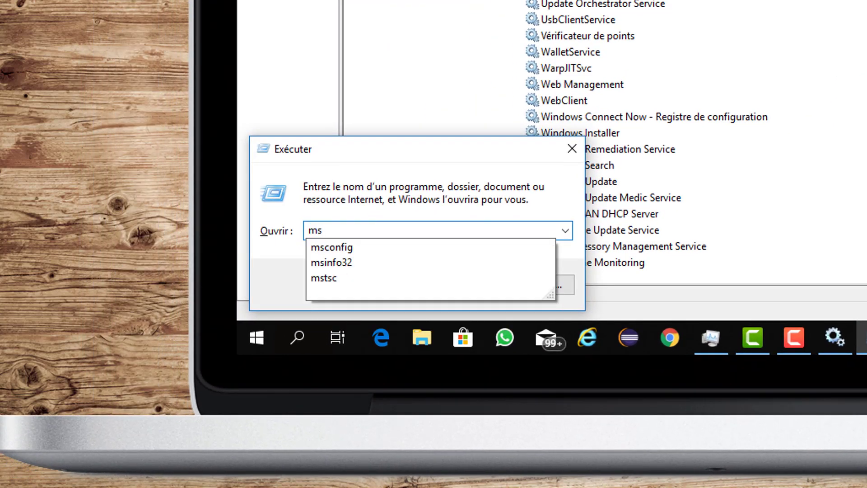
key(BackSpace)
text(sconfig)
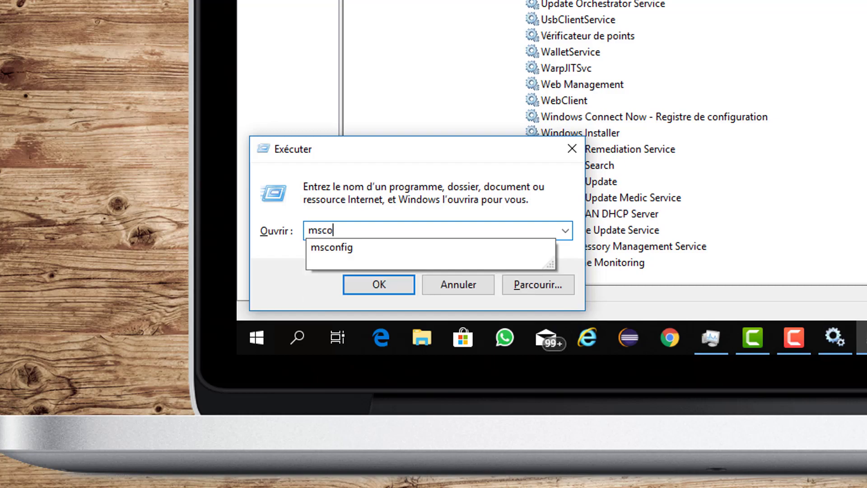
key(Return)
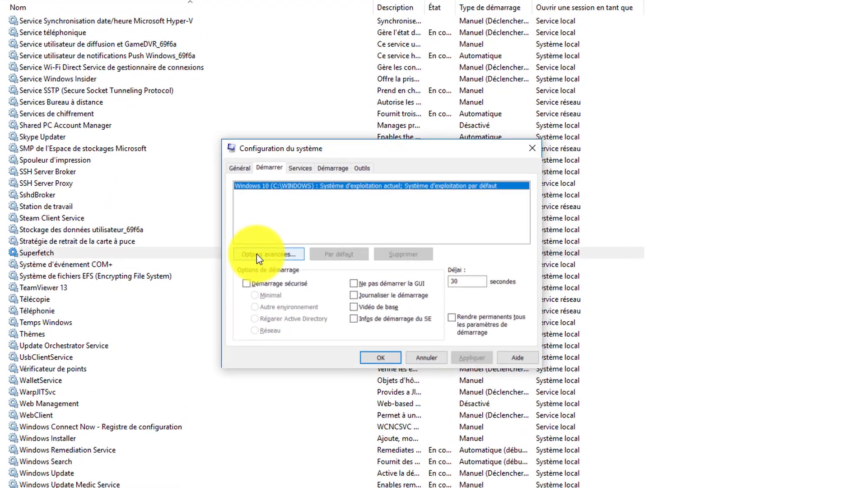
click(257, 257)
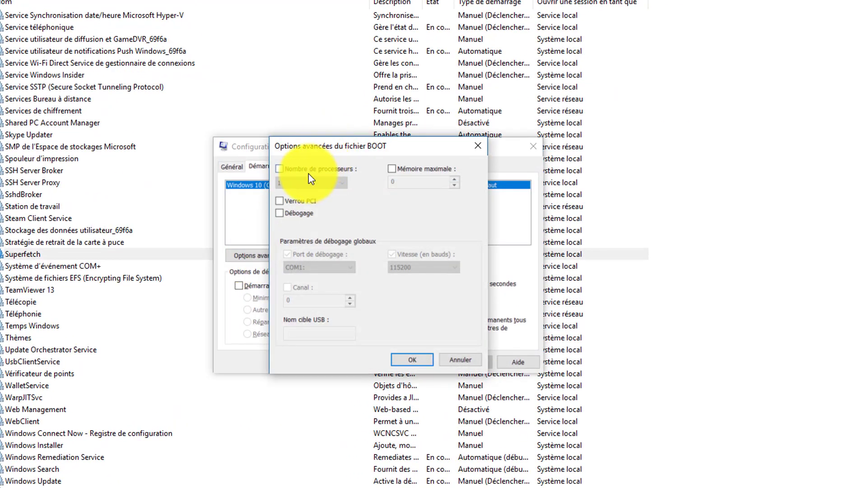
Enable the processor count in the advanced boot options, set it to 8 and accept the options.
click(304, 170)
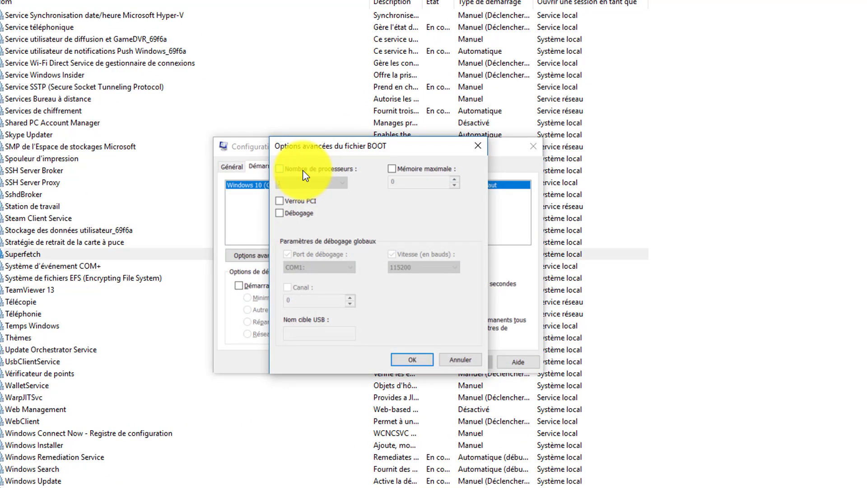
click(311, 182)
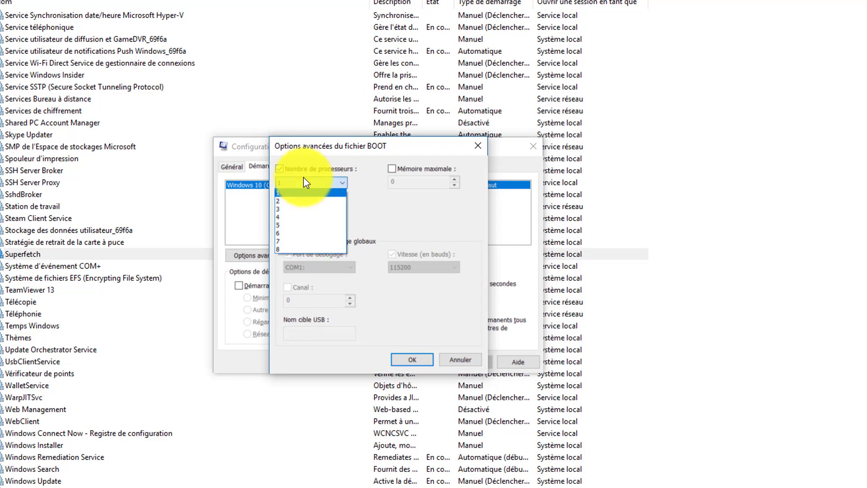
click(294, 248)
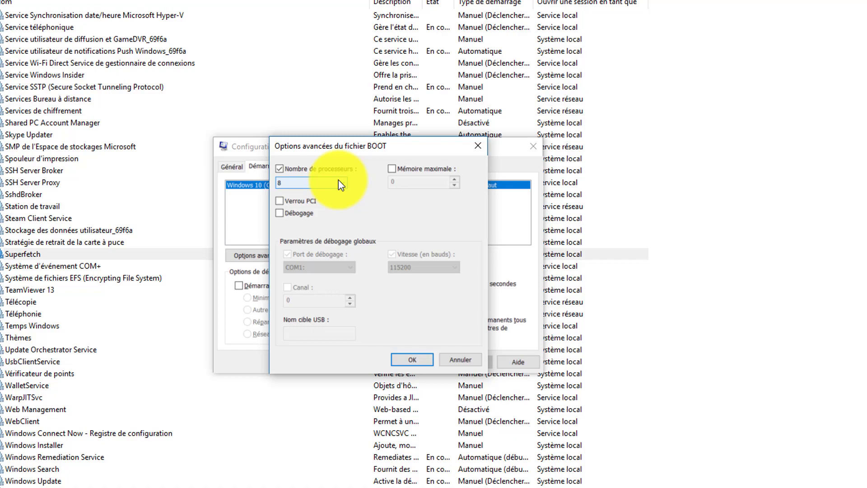
click(409, 360)
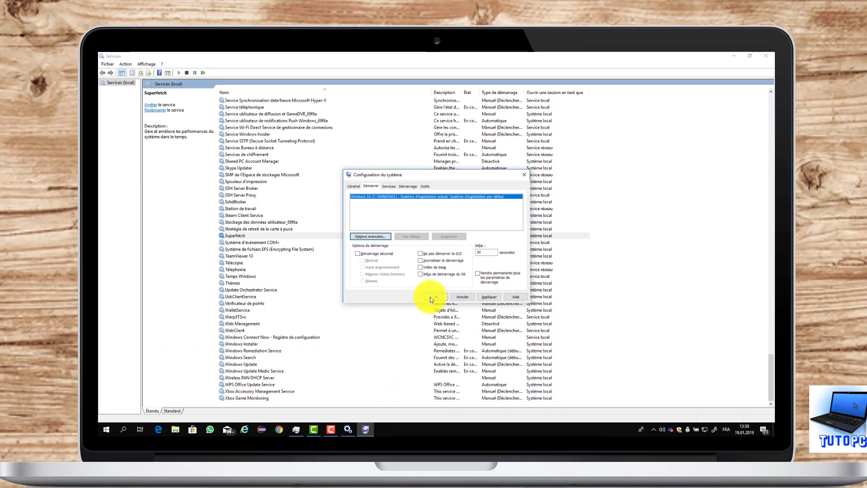
Accept the System Configuration changes and dismiss the restart prompt without restarting the computer.
click(432, 298)
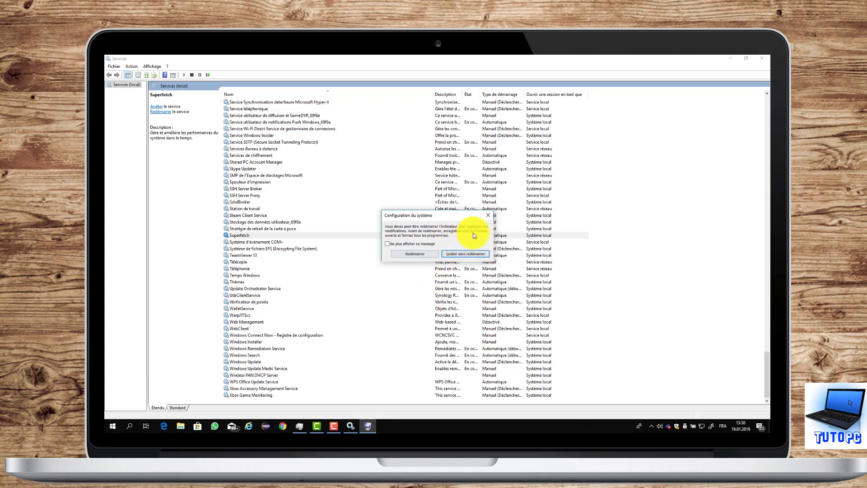
click(486, 217)
click(485, 218)
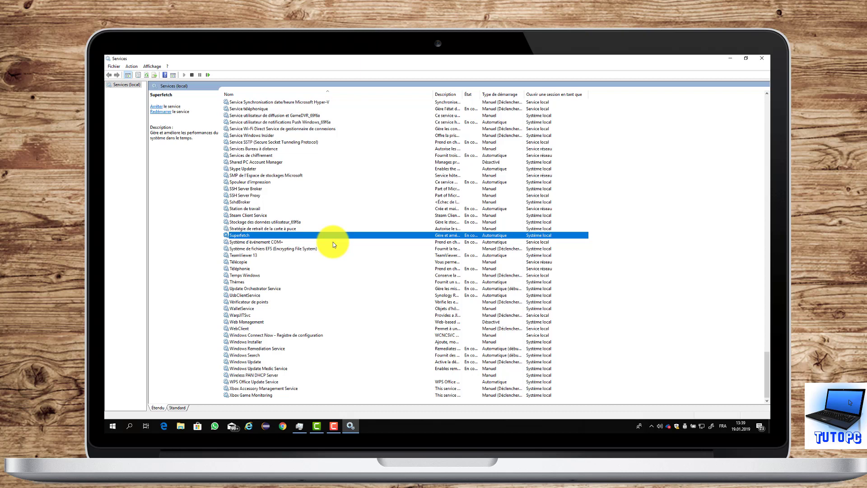
click(194, 213)
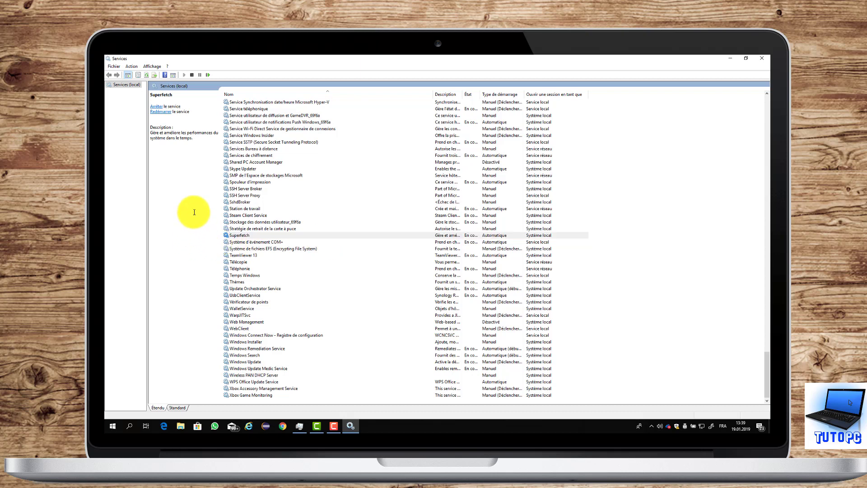
click(244, 108)
click(253, 104)
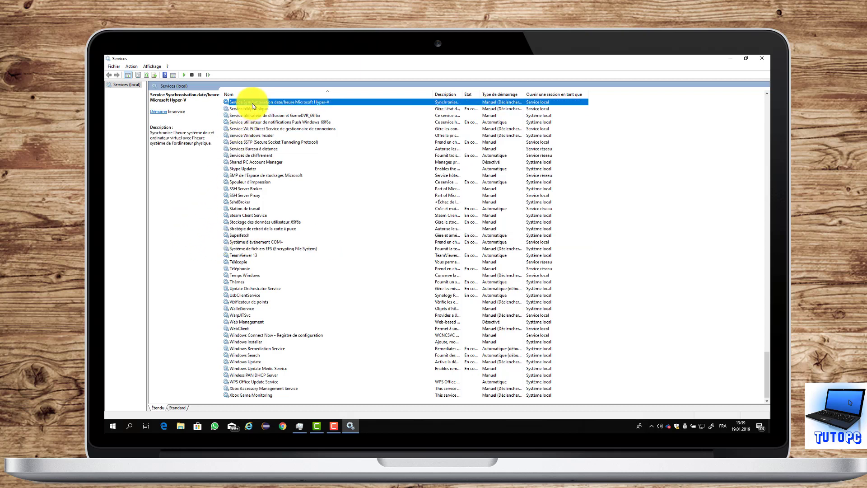
click(251, 262)
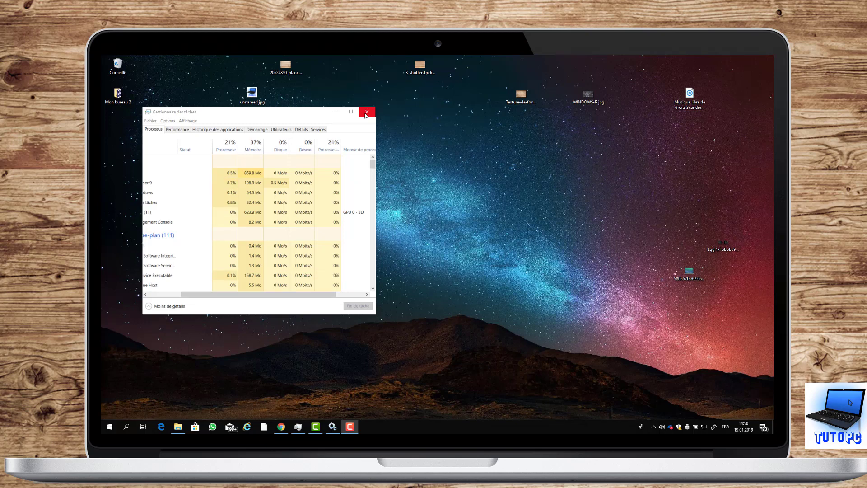
Close and reopen the Task Manager, and examine the processor, memory, disk, network and graphics usage of the running processes.
click(365, 114)
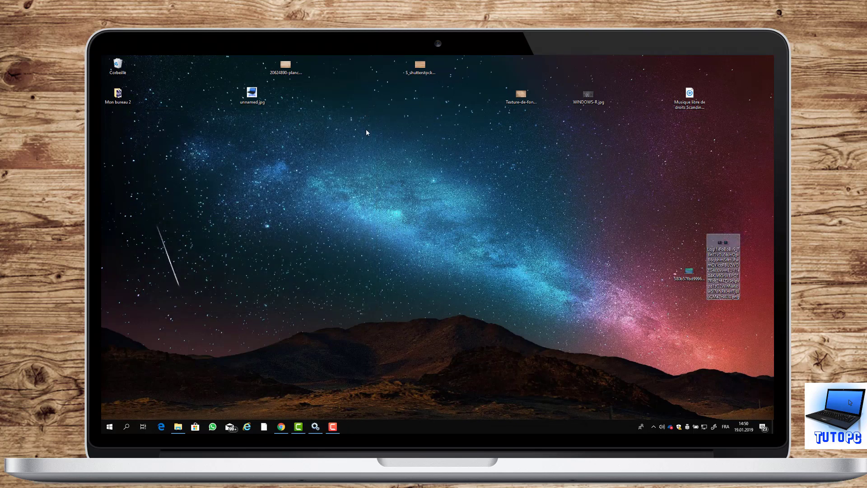
click(285, 278)
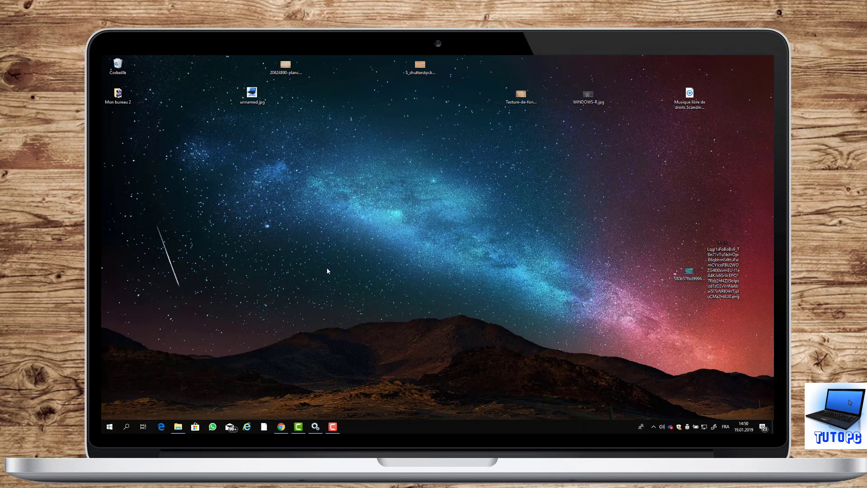
right_click(111, 426)
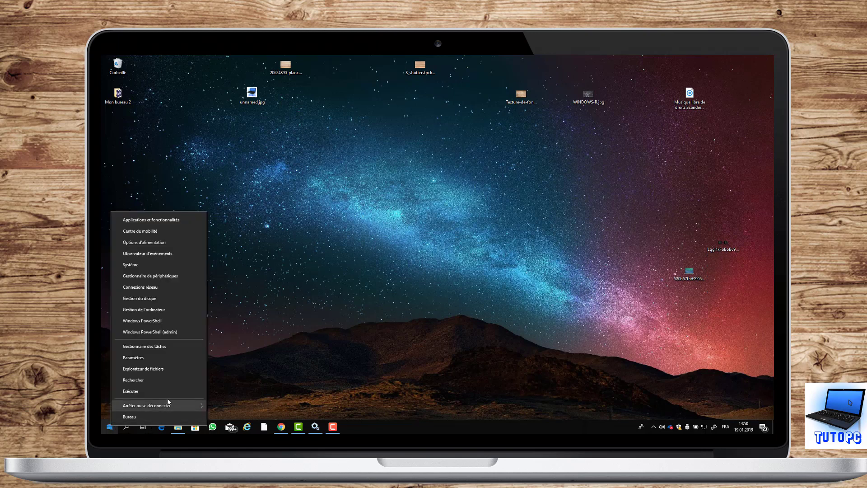
click(156, 346)
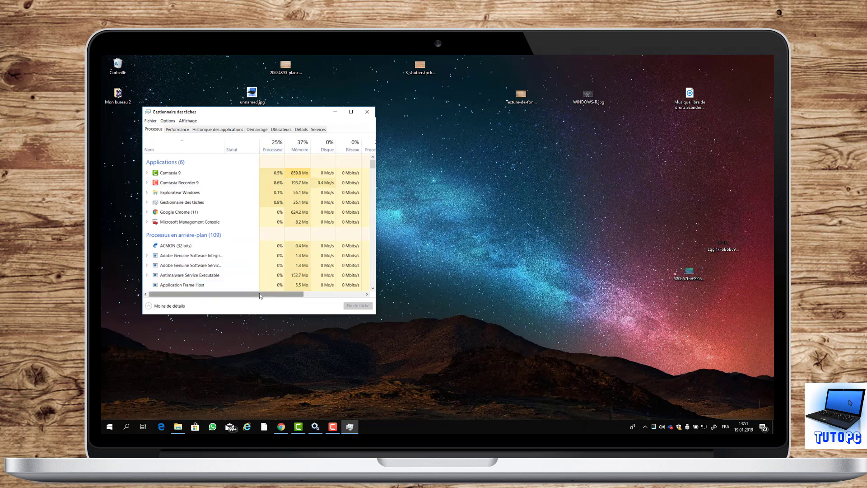
drag(260, 293, 314, 297)
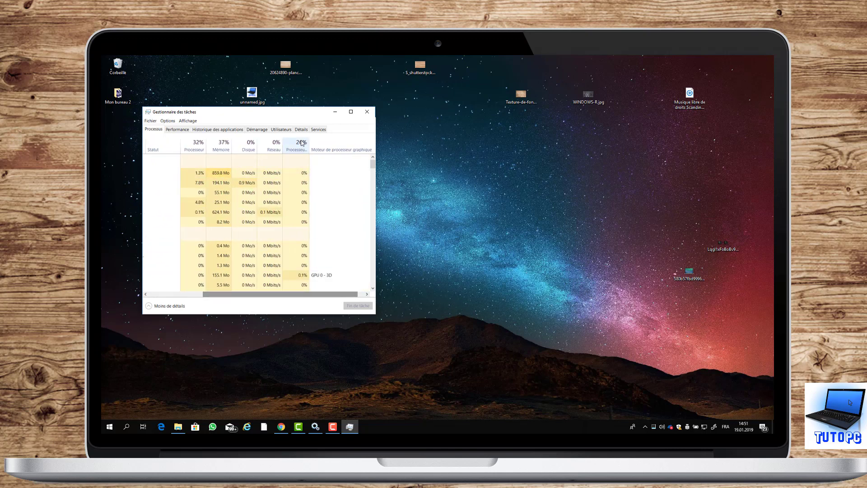